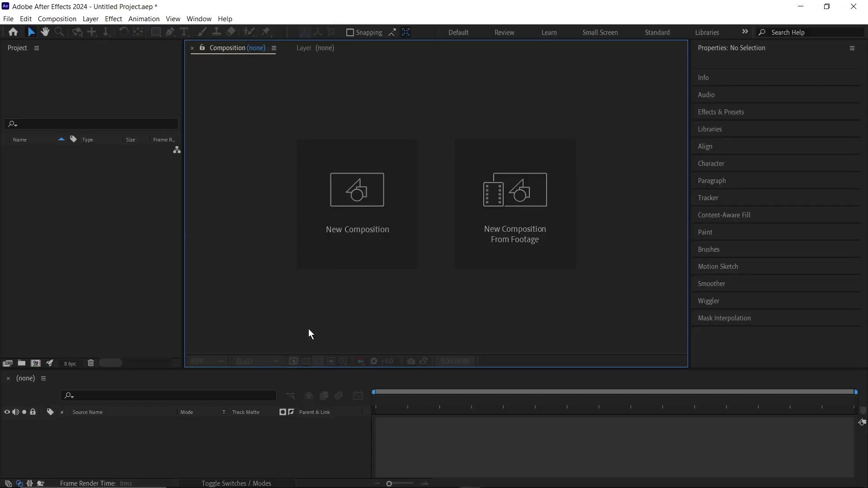
# Create a new 1920×1080 black composition and set the Pen tool to no fill.
pyautogui.click(346, 214)
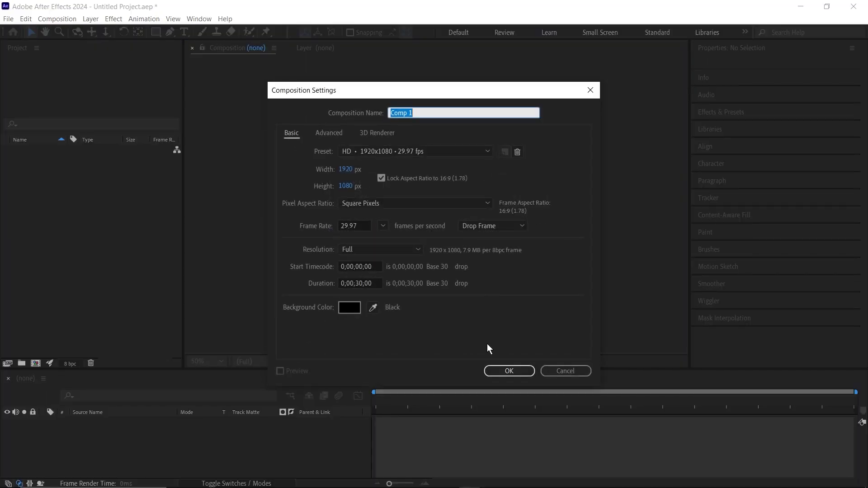
pyautogui.click(503, 371)
pyautogui.click(169, 32)
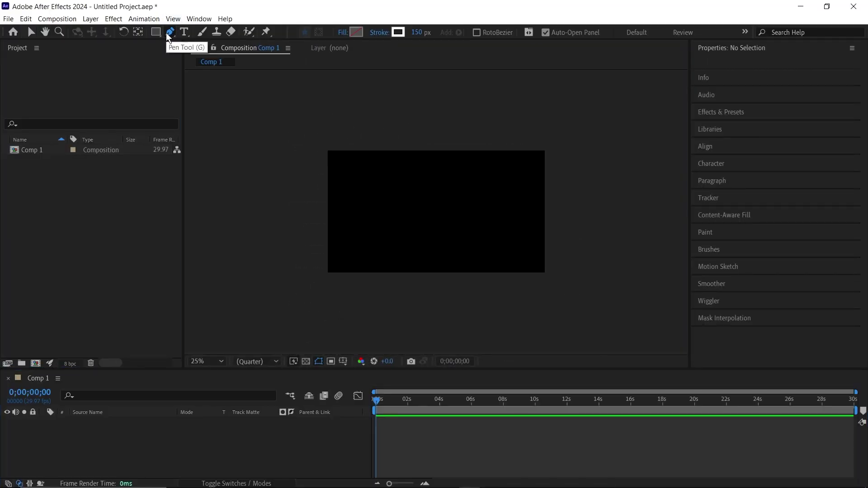
pyautogui.click(354, 33)
pyautogui.click(570, 161)
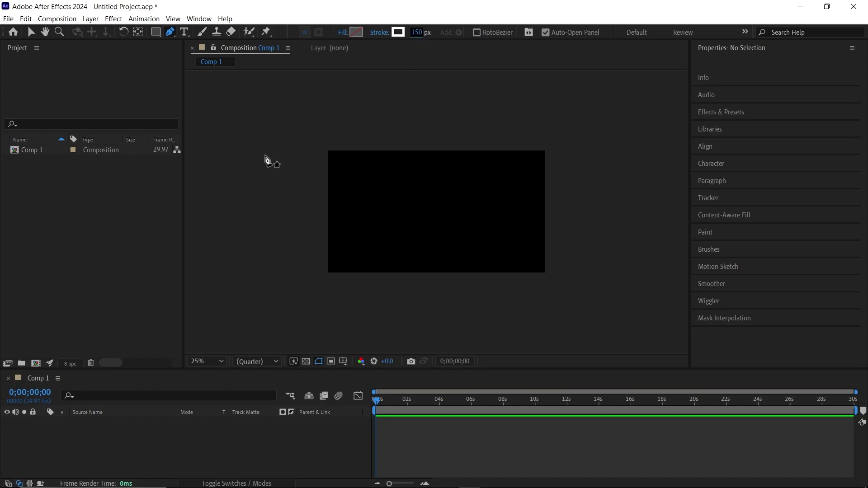
pyautogui.click(265, 156)
pyautogui.press('Escape')
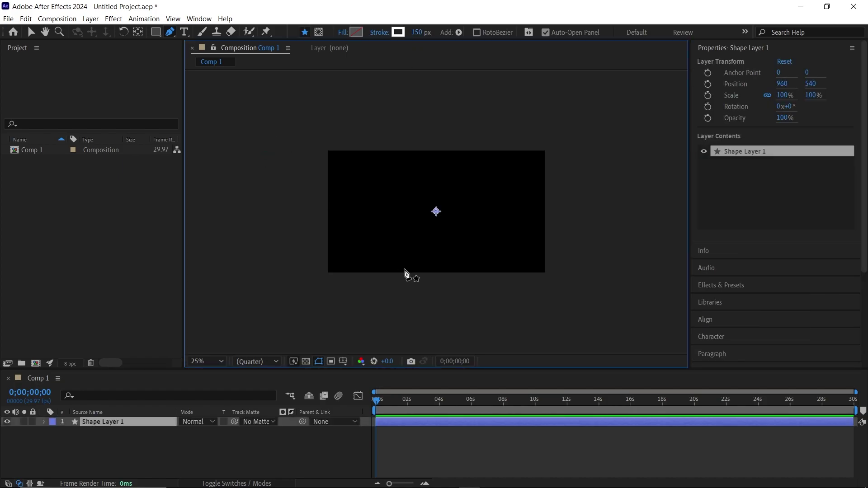
# Turn on the proportional grid and draw a vertical 150 px white line between two grid points.
pyautogui.click(342, 364)
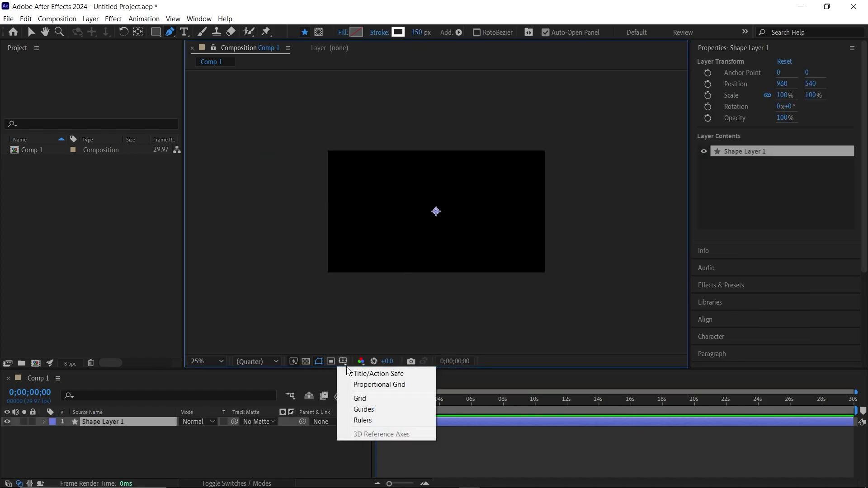
pyautogui.click(380, 384)
pyautogui.press('.')
pyautogui.press('.')
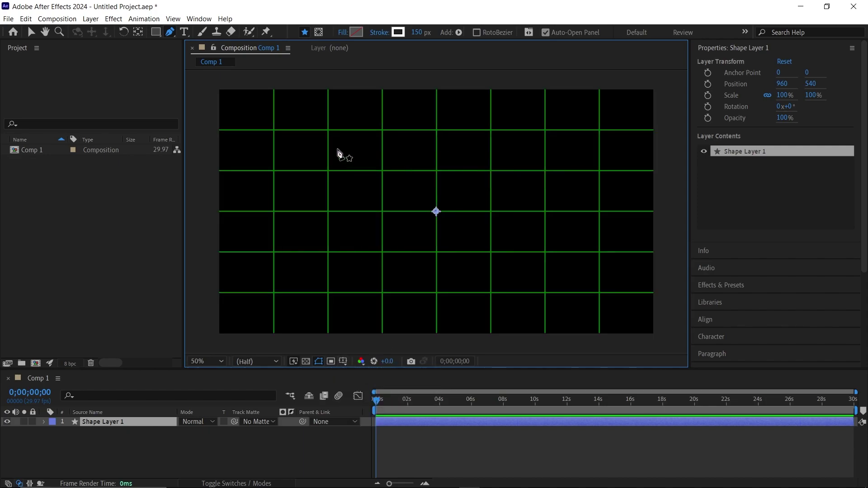
pyautogui.click(328, 130)
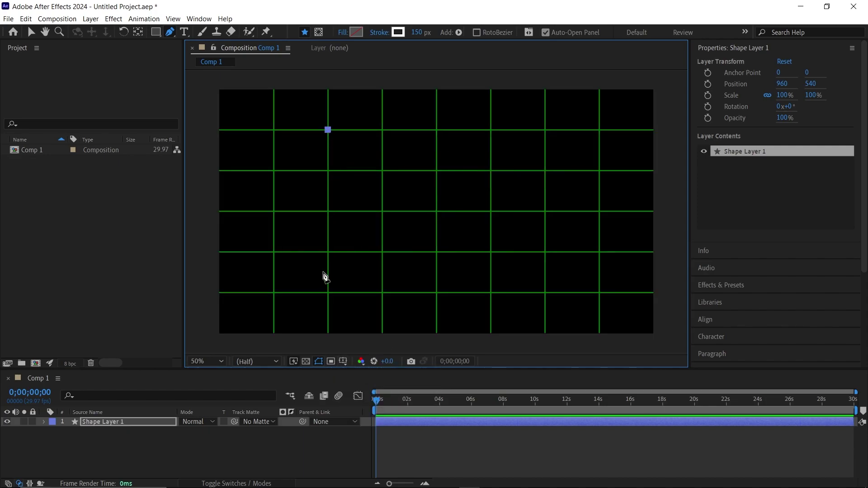
pyautogui.click(328, 292)
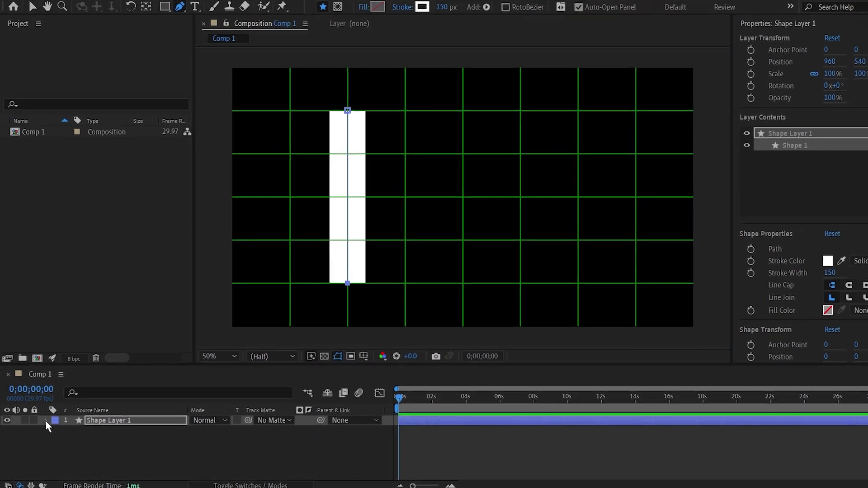
# Expand Shape Layer 1 down to its Shape 1 > Stroke 1 settings.
pyautogui.click(43, 422)
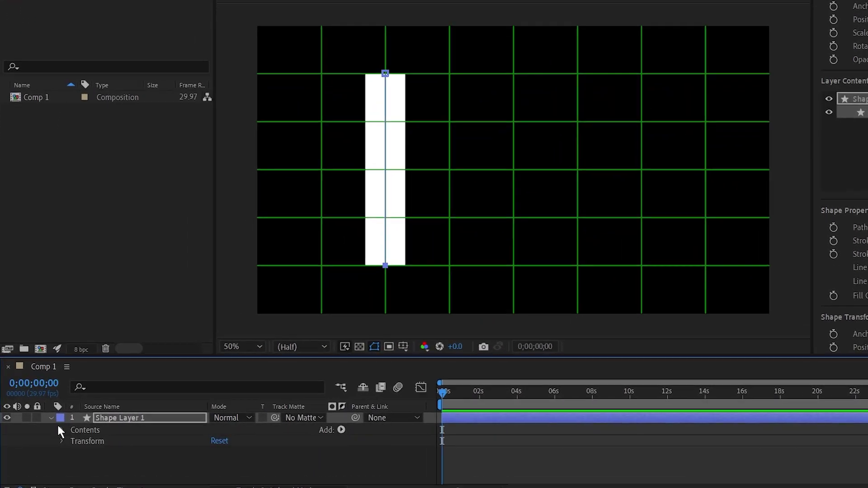
pyautogui.click(87, 441)
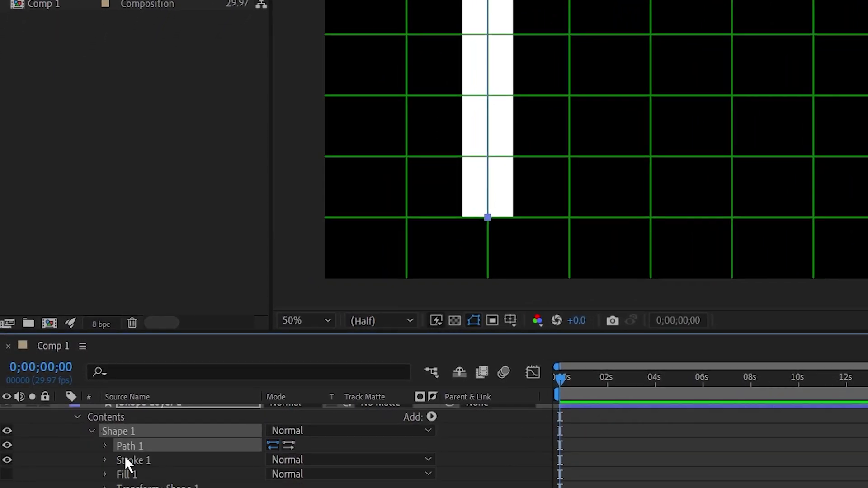
pyautogui.click(105, 445)
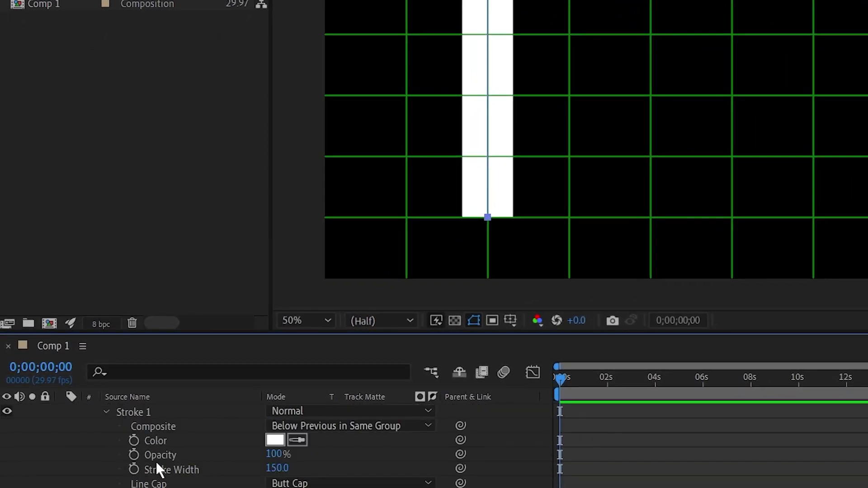
pyautogui.scroll(-2, 308, 453)
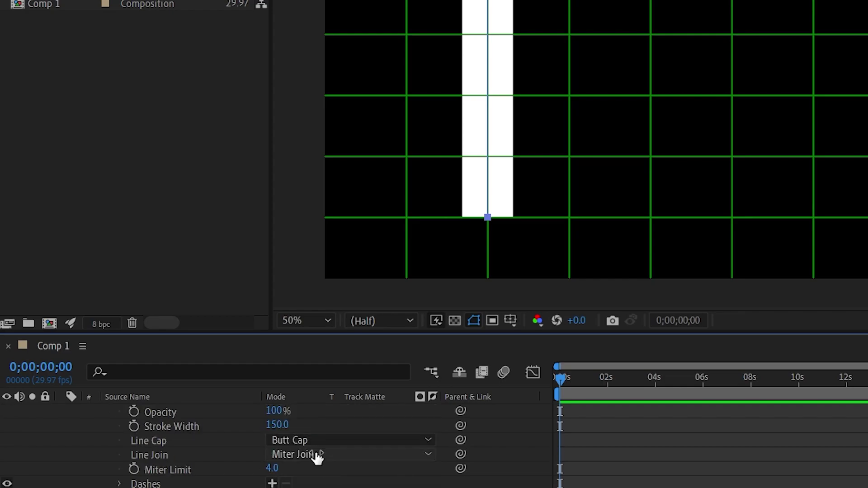
# Try Round Cap on the line ends, then reopen the Line Cap choices.
pyautogui.click(292, 440)
pyautogui.click(314, 470)
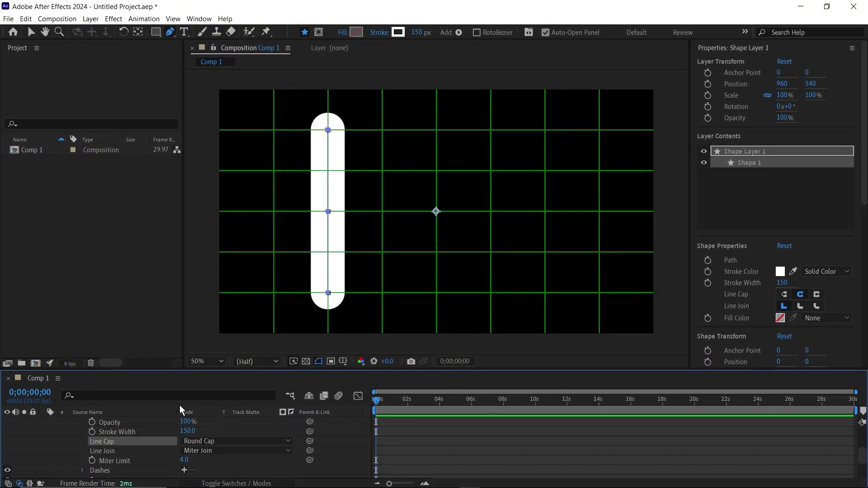
pyautogui.click(201, 441)
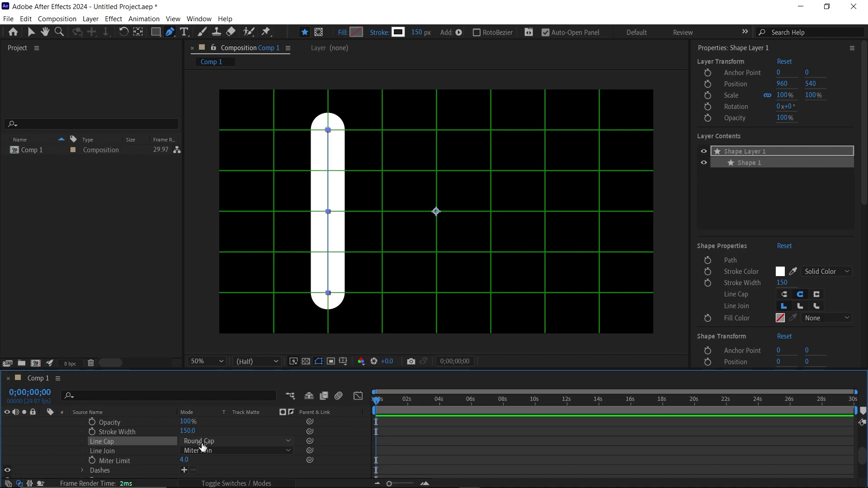
pyautogui.click(201, 441)
# Restore Butt Cap, expand Taper, and set Start Length to 4%.
pyautogui.click(197, 451)
pyautogui.scroll(-2, 184, 439)
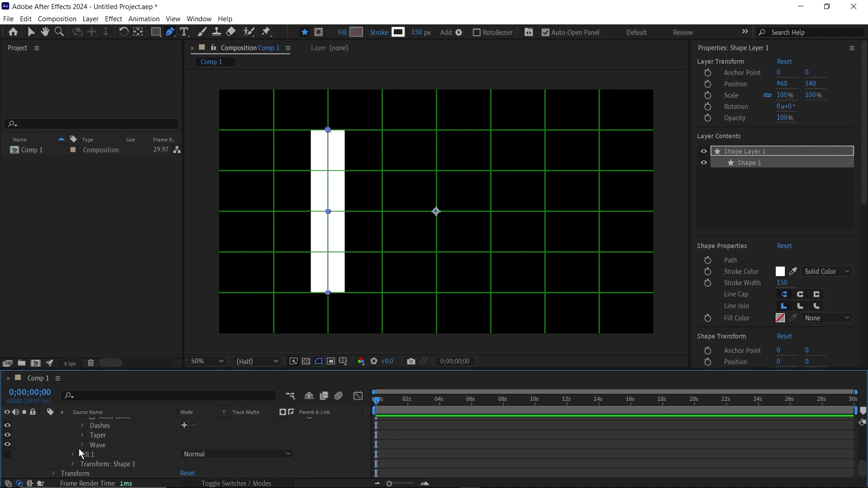
pyautogui.click(82, 435)
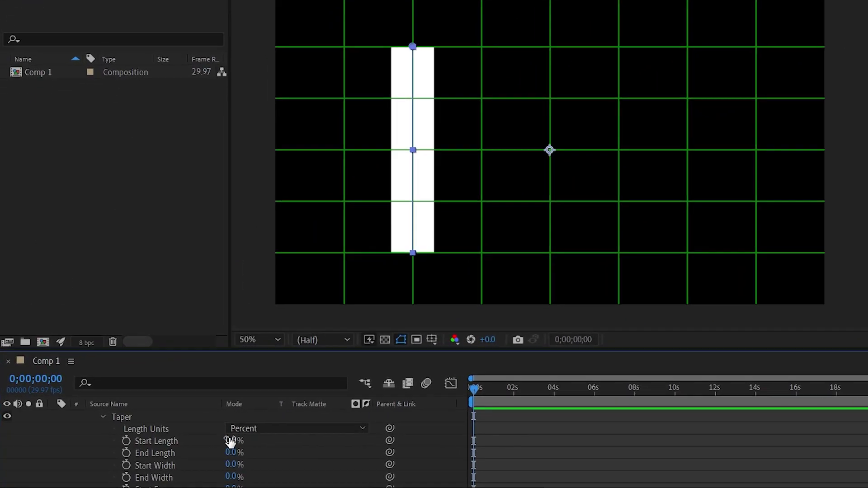
pyautogui.click(231, 440)
pyautogui.write('4')
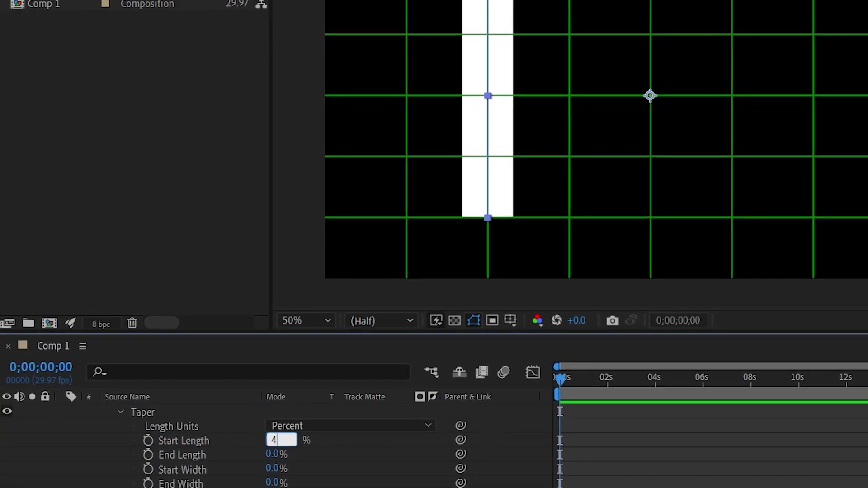
pyautogui.press('Return')
pyautogui.scroll(-1, 306, 448)
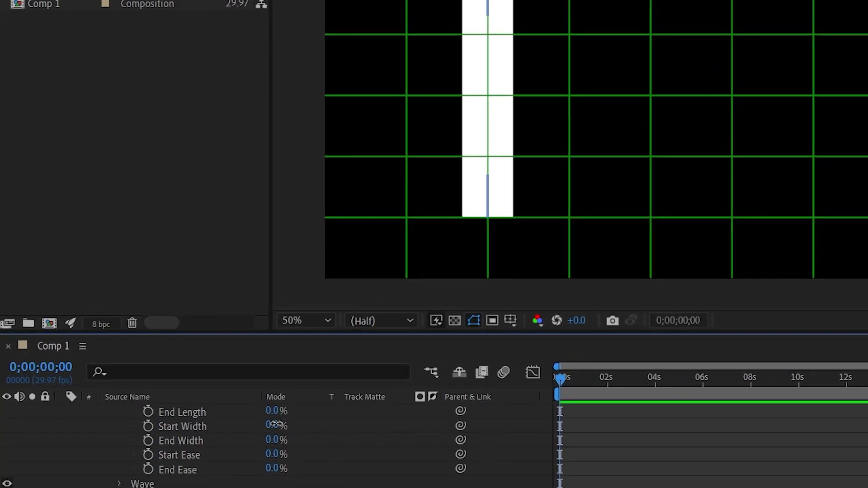
# Set Taper Start Width to 60% and begin entering a Start Ease of 7%.
pyautogui.click(275, 424)
pyautogui.write('60')
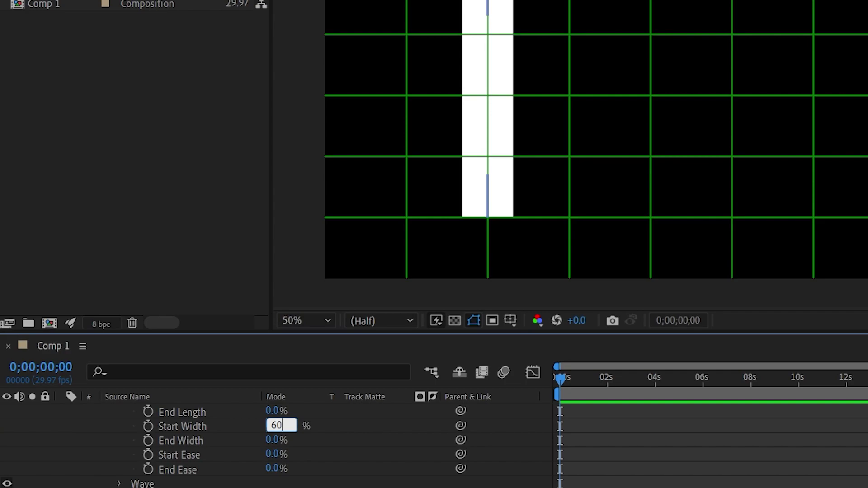
pyautogui.press('Return')
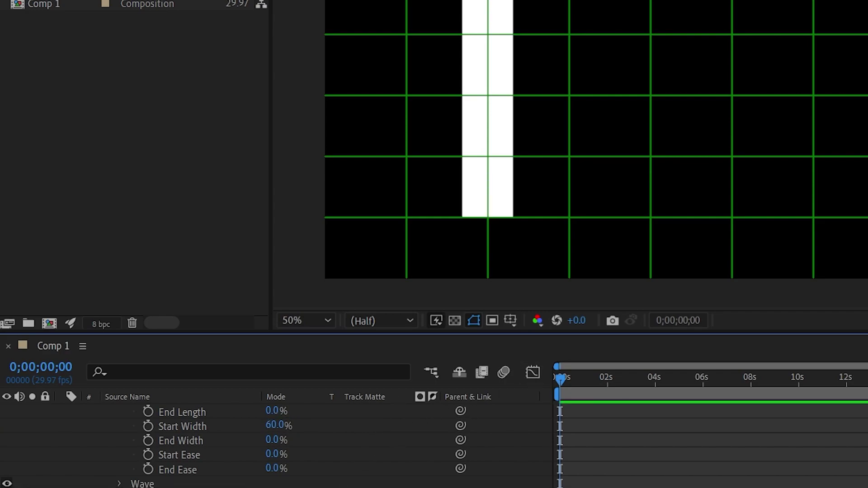
pyautogui.click(272, 455)
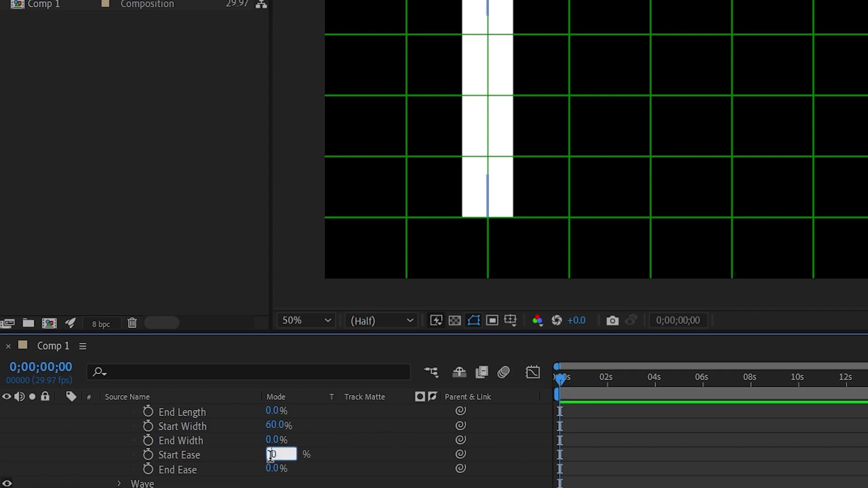